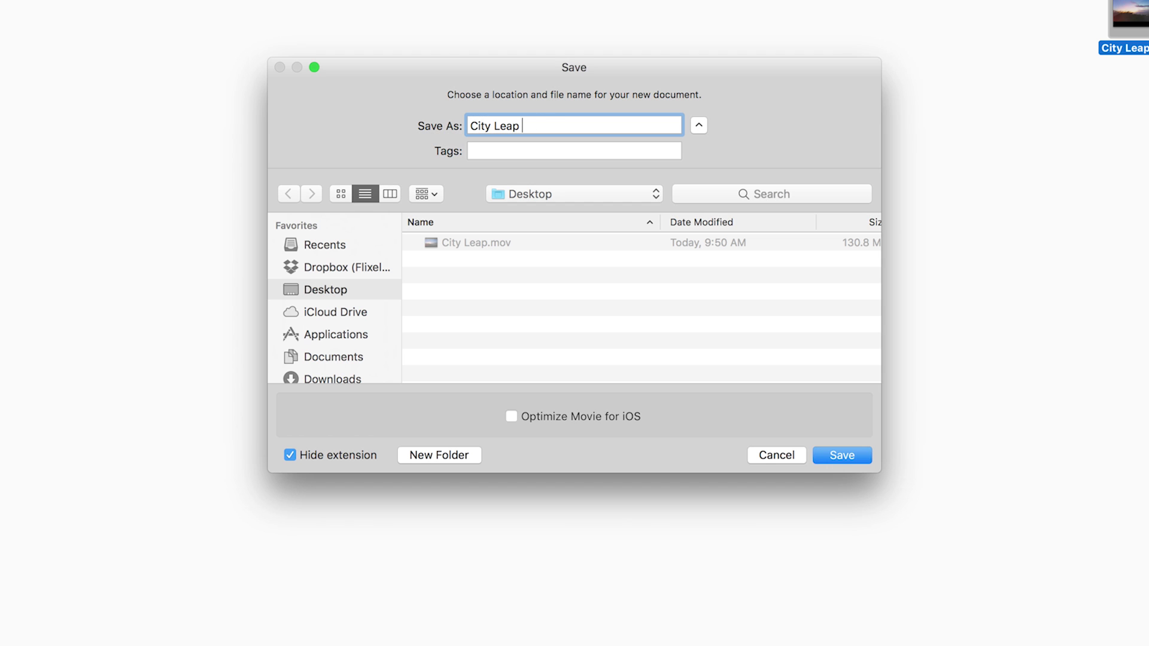
type("Cinemagraph")
Save the new document as 'City Leap Cinemagraph' on the Desktop
key("Return")
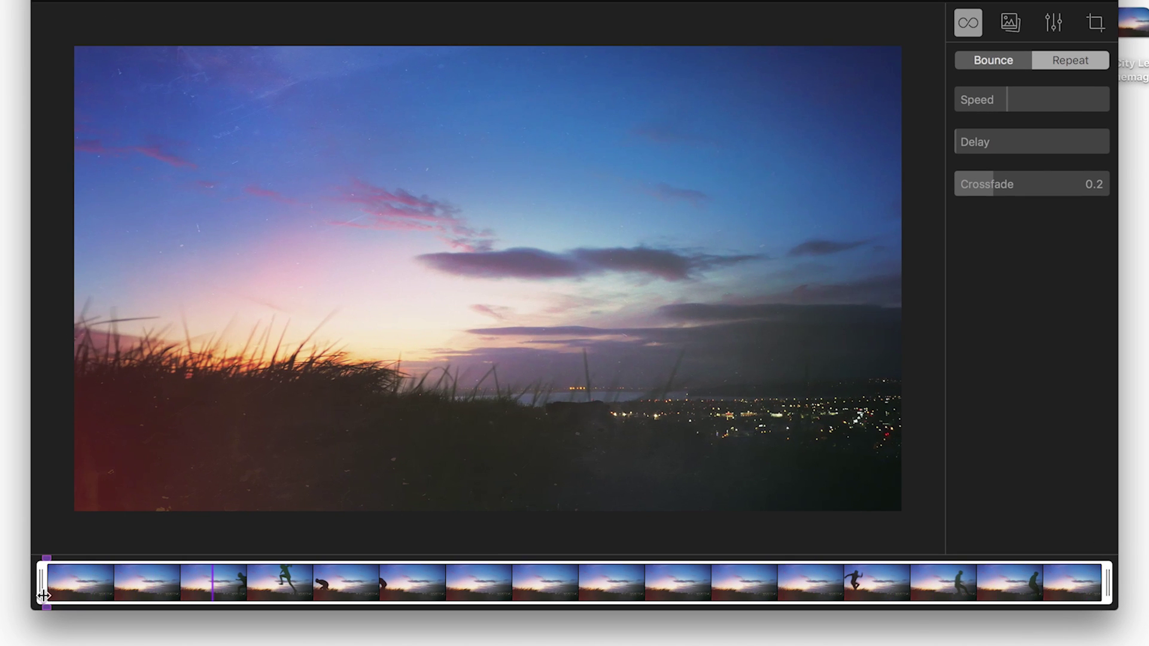
Trim the loop to the opening frames and set the still to the mid-jump frame
mouse_move(1109, 568)
left_mouse_down()
mouse_move(1072, 579)
mouse_move(90, 586)
mouse_move(208, 575)
mouse_move(165, 580)
mouse_move(177, 579)
left_mouse_up()
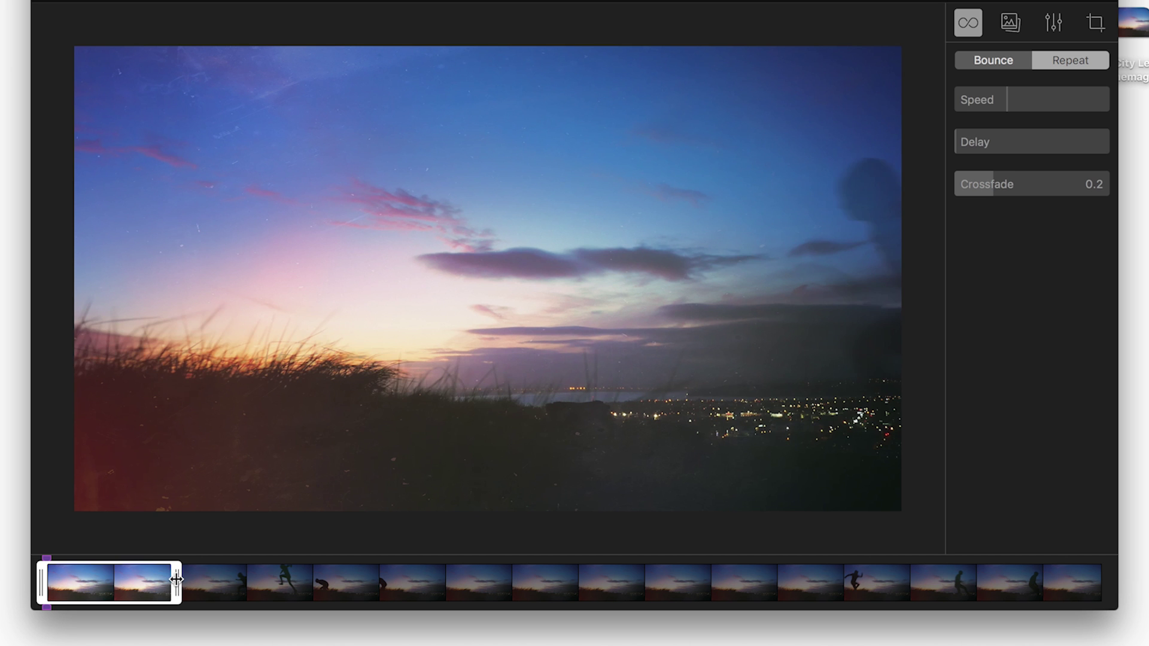
left_click(44, 558)
left_click_drag(45, 558, 320, 563)
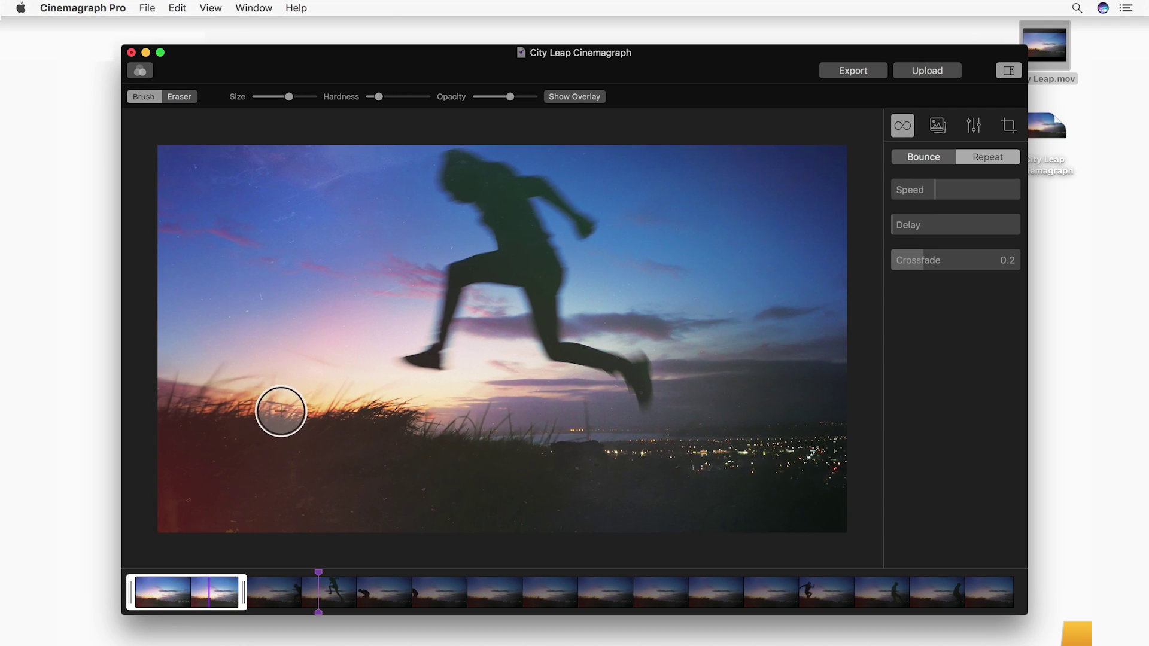
Paint the lower-left grass into the mask, erase part of it, and show the overlay
mouse_move(296, 409)
left_mouse_down()
mouse_move(203, 405)
mouse_move(198, 423)
mouse_move(264, 447)
mouse_move(154, 452)
mouse_move(493, 442)
mouse_move(385, 331)
mouse_move(431, 306)
left_mouse_up()
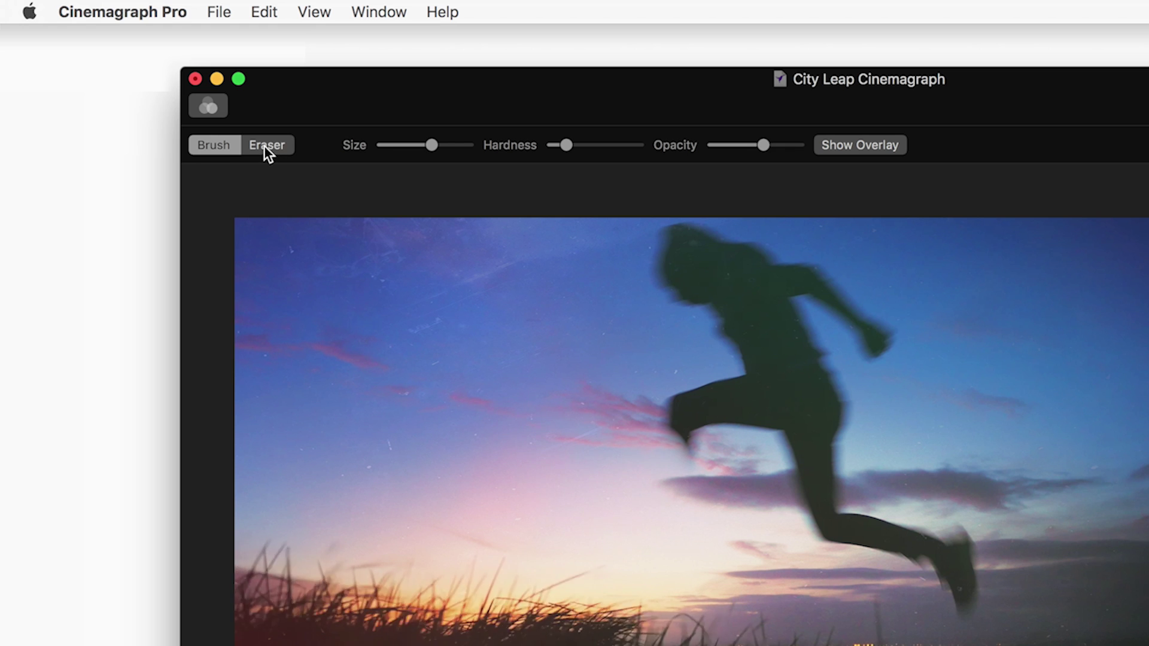
left_click(264, 146)
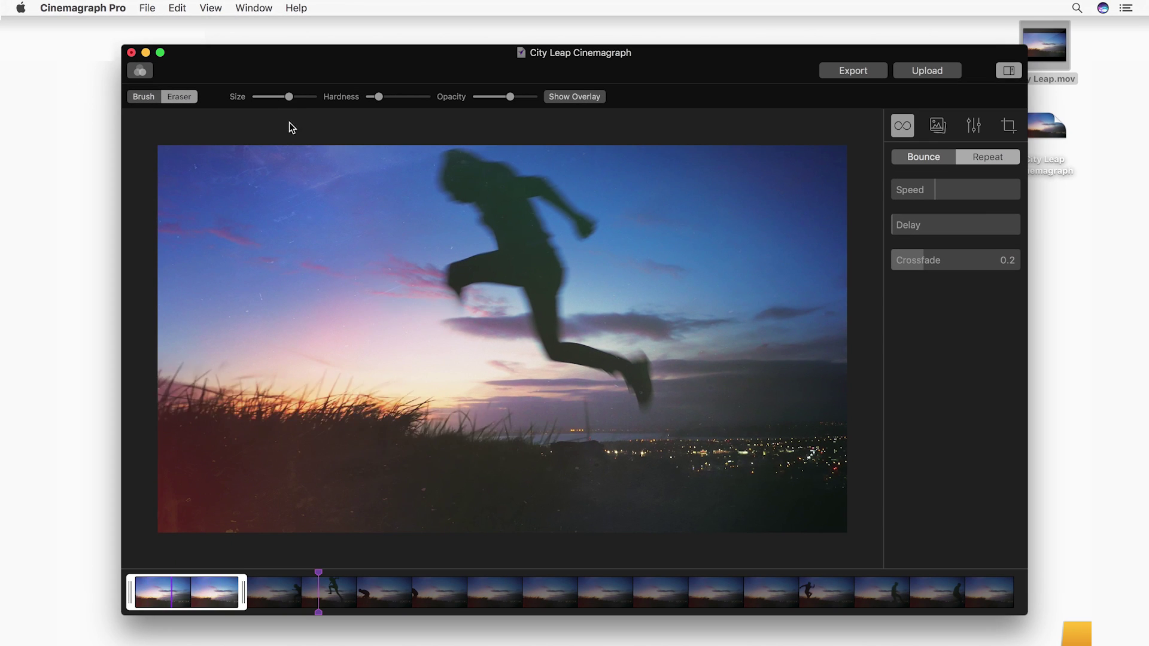
mouse_move(458, 342)
left_mouse_down()
mouse_move(449, 321)
mouse_move(452, 344)
mouse_move(412, 344)
mouse_move(449, 372)
mouse_move(377, 308)
mouse_move(390, 323)
left_mouse_up()
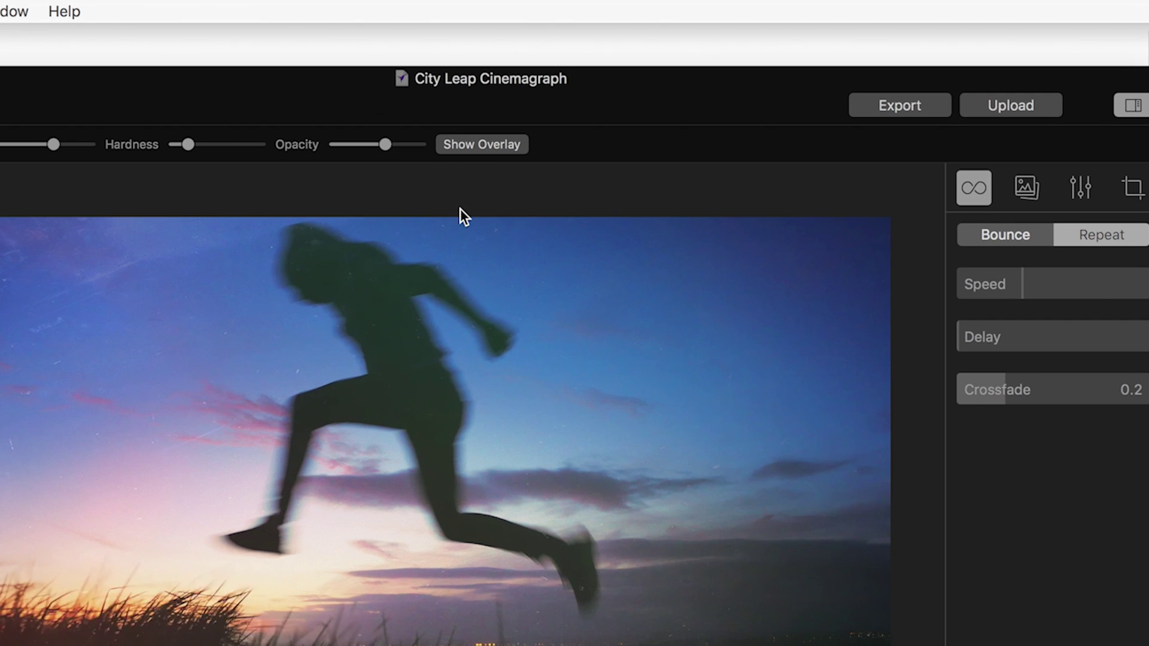
left_click(488, 145)
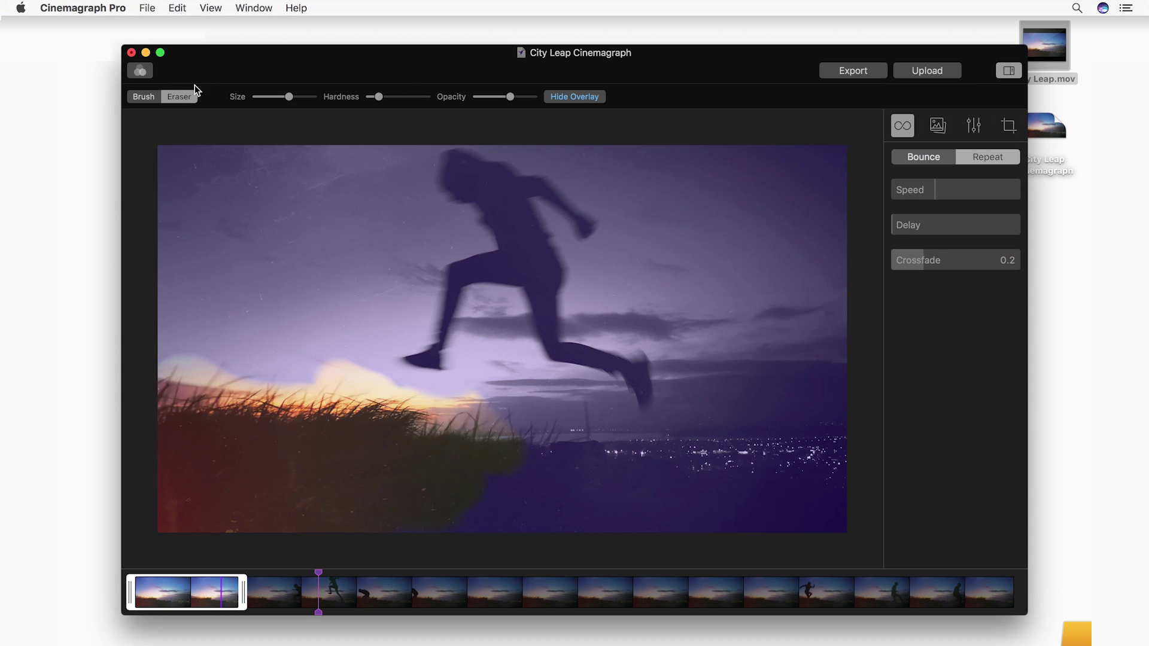
Brush the mask rightward along the horizon, then hide the overlay
left_click(144, 96)
mouse_move(570, 529)
left_mouse_down()
mouse_move(411, 472)
mouse_move(530, 524)
mouse_move(530, 422)
mouse_move(554, 457)
mouse_move(524, 439)
mouse_move(527, 470)
mouse_move(688, 512)
mouse_move(576, 423)
left_mouse_up()
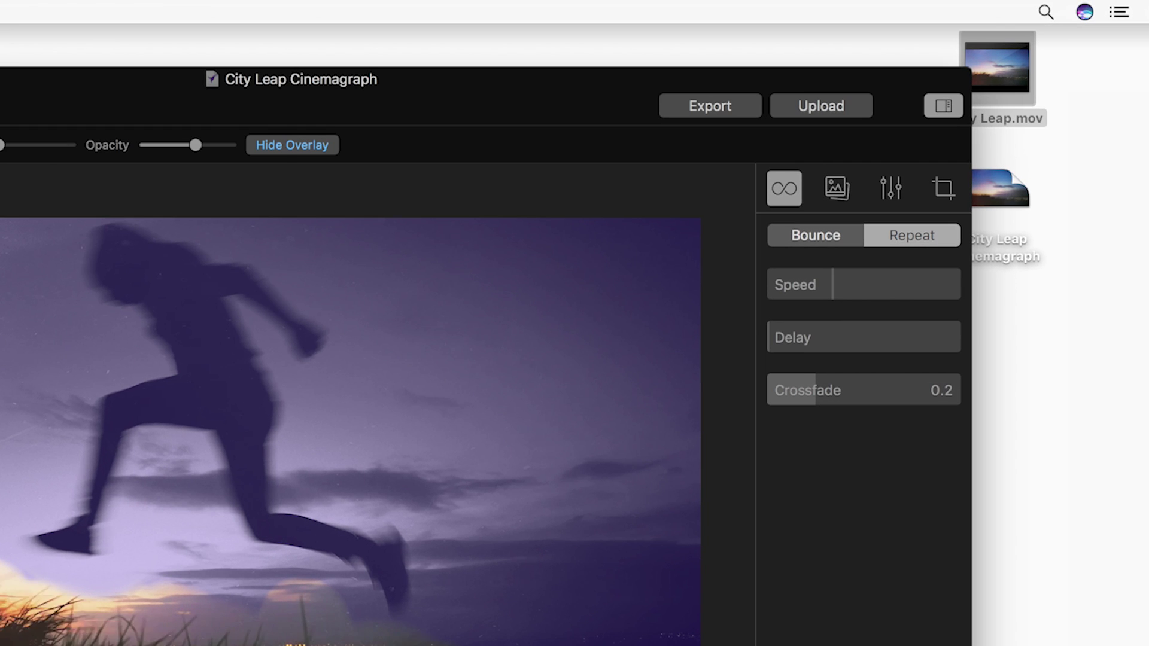
left_click(280, 143)
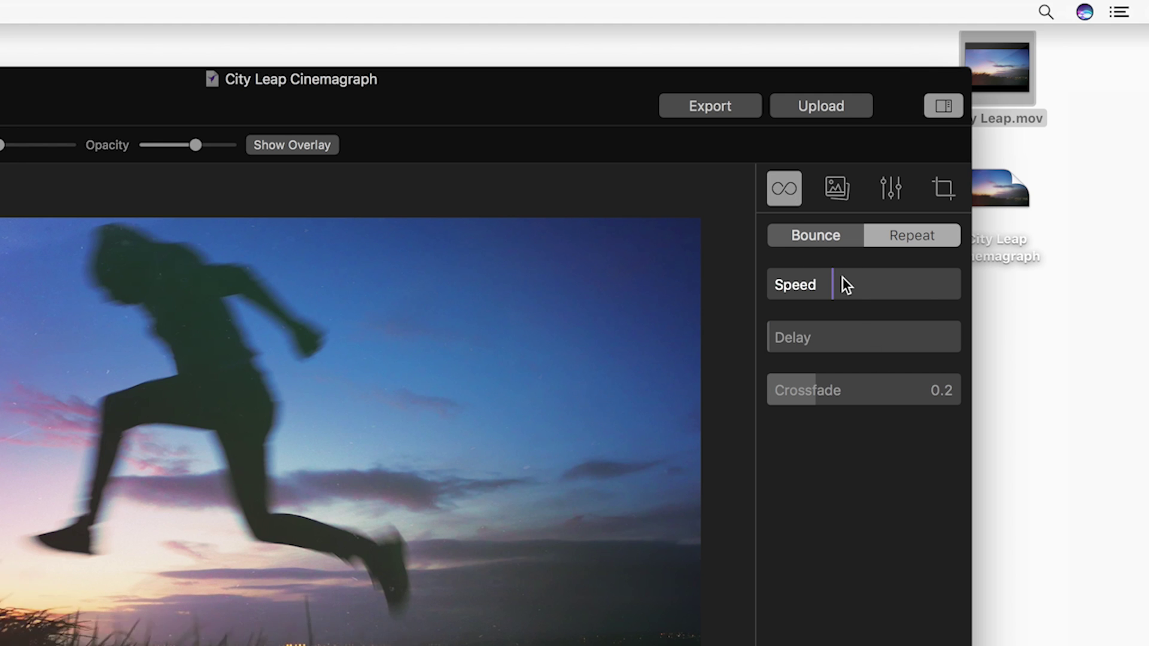
Leave loop speed at 1.0 after trying 0.5, and raise crossfade to 0.4
left_click_drag(826, 285, 775, 286)
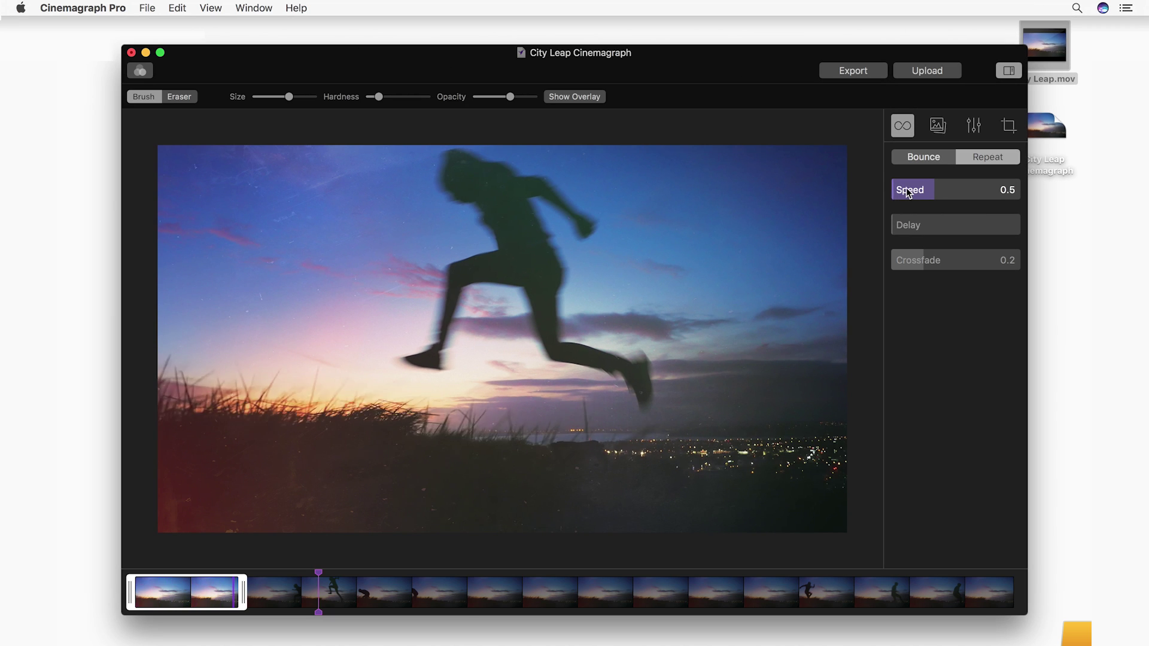
left_click_drag(902, 192, 933, 188)
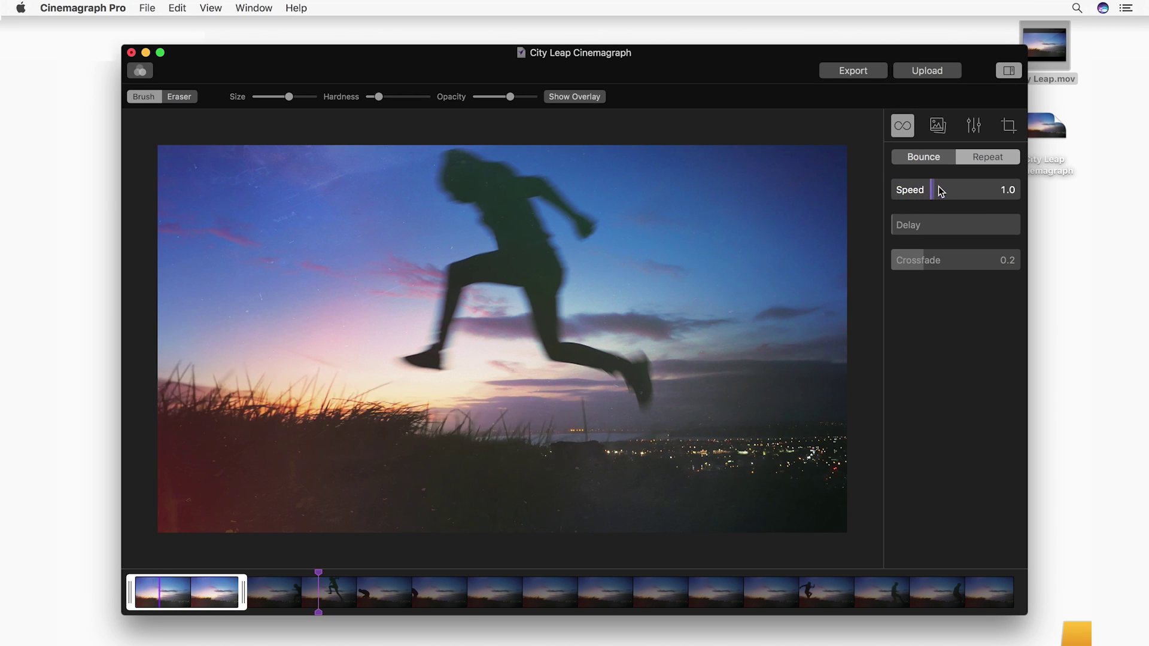
left_click_drag(918, 262, 924, 261)
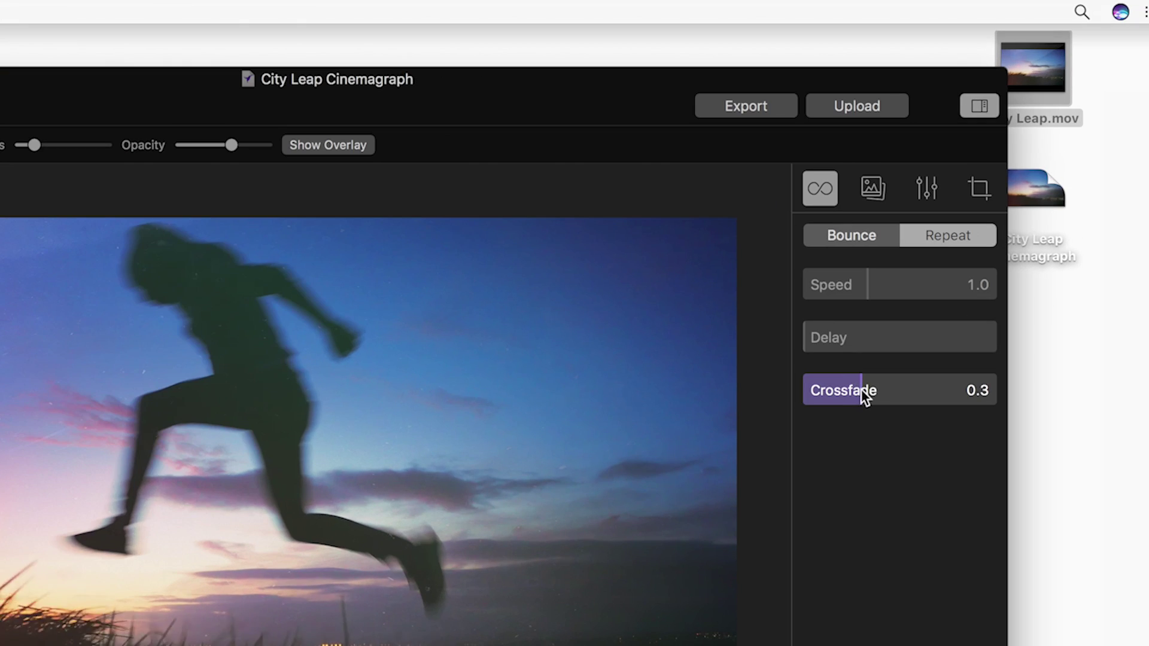
left_click_drag(861, 389, 882, 387)
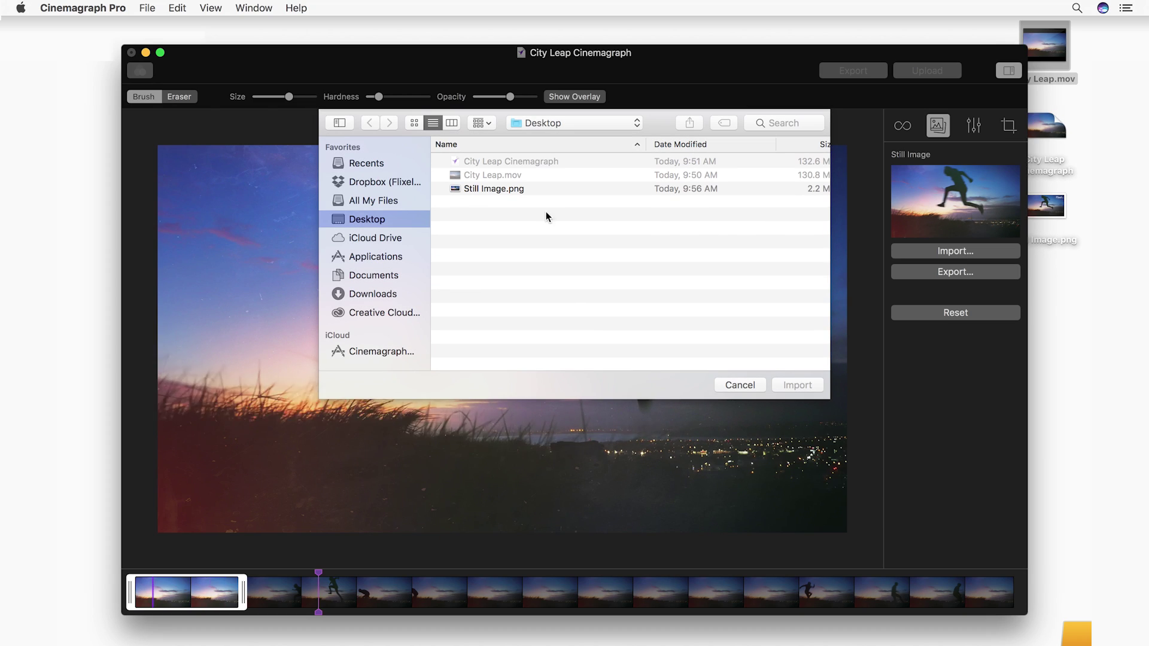
Import Still Image.png from the Desktop as the still frame, adding the Flixel logo
left_click(514, 191)
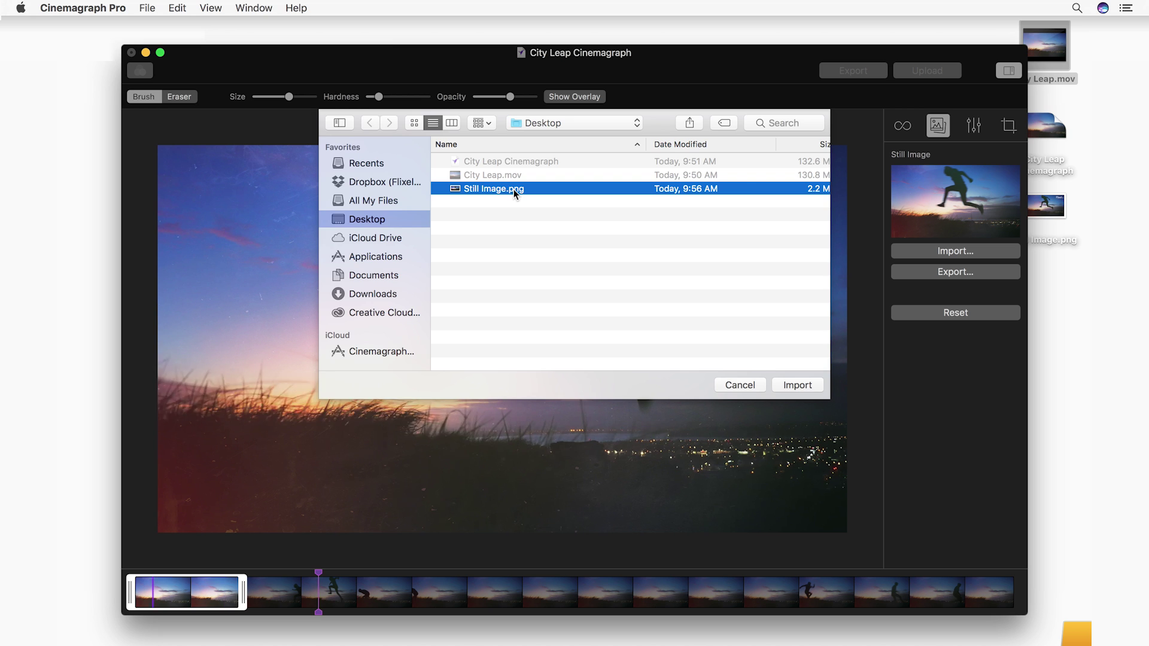
double_click(513, 189)
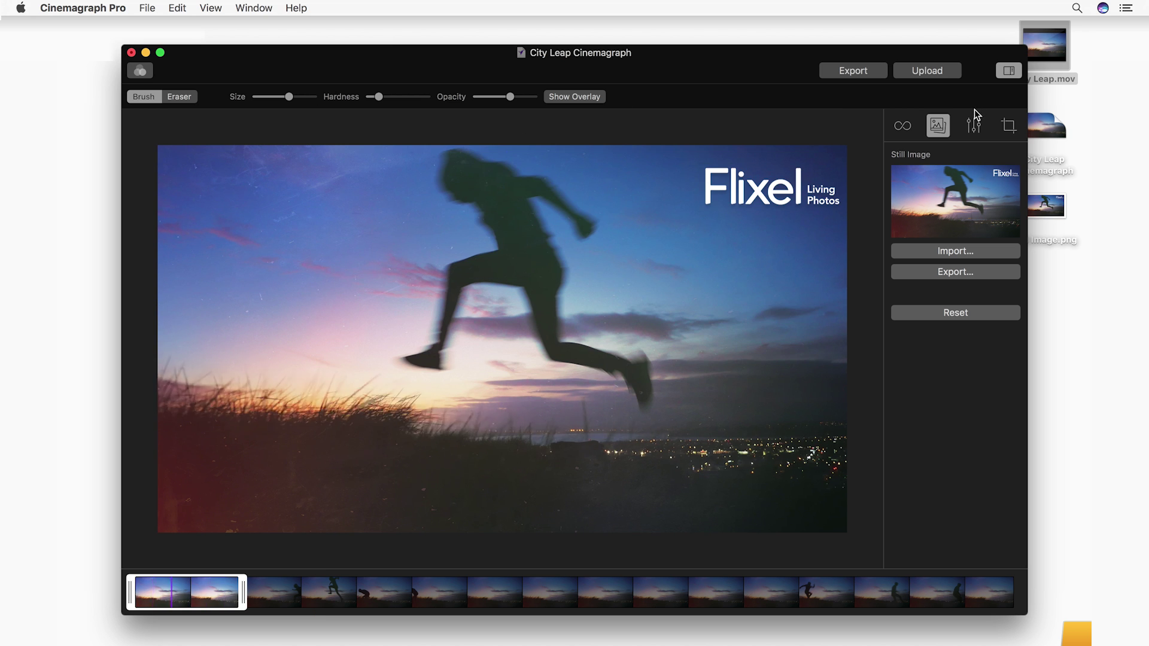
left_click(973, 126)
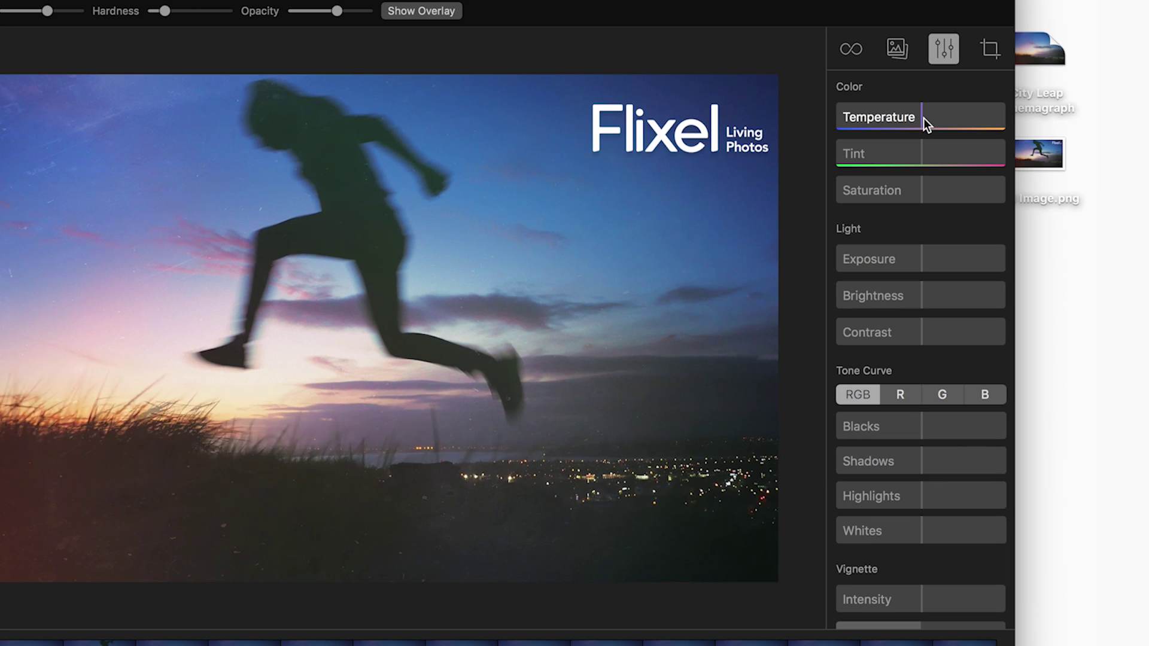
Set colour temperature to 0.1 and saturation to 1.1
left_click_drag(924, 117, 949, 114)
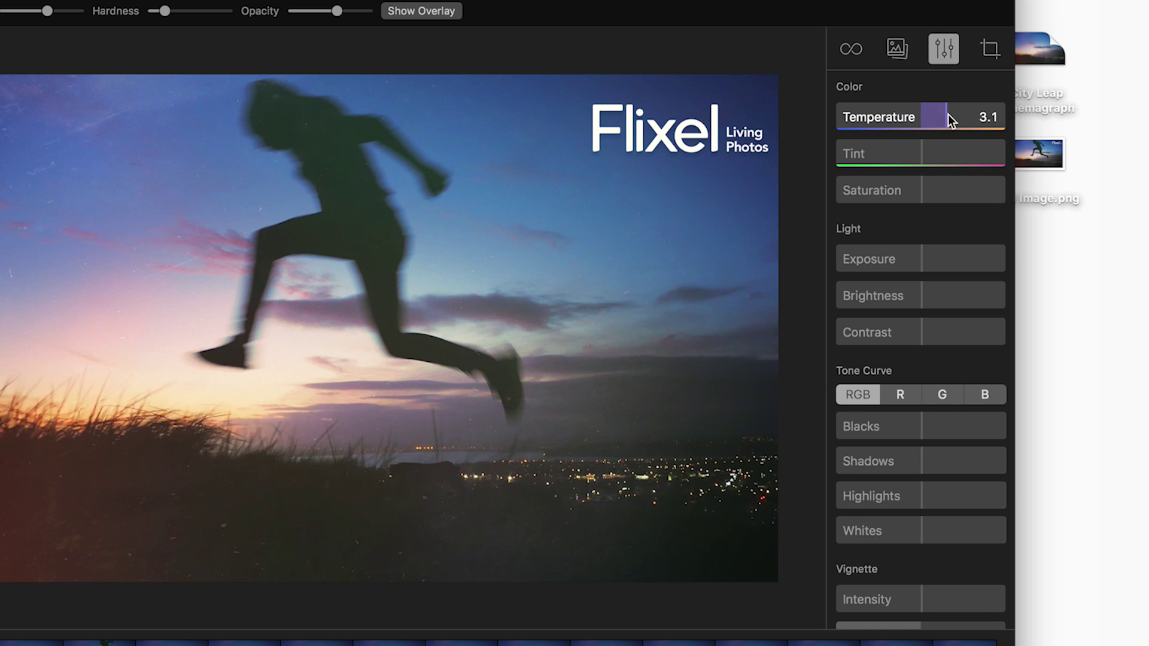
left_click_drag(977, 174, 998, 178)
mouse_move(983, 233)
left_mouse_down()
mouse_move(994, 231)
mouse_move(957, 234)
left_mouse_up()
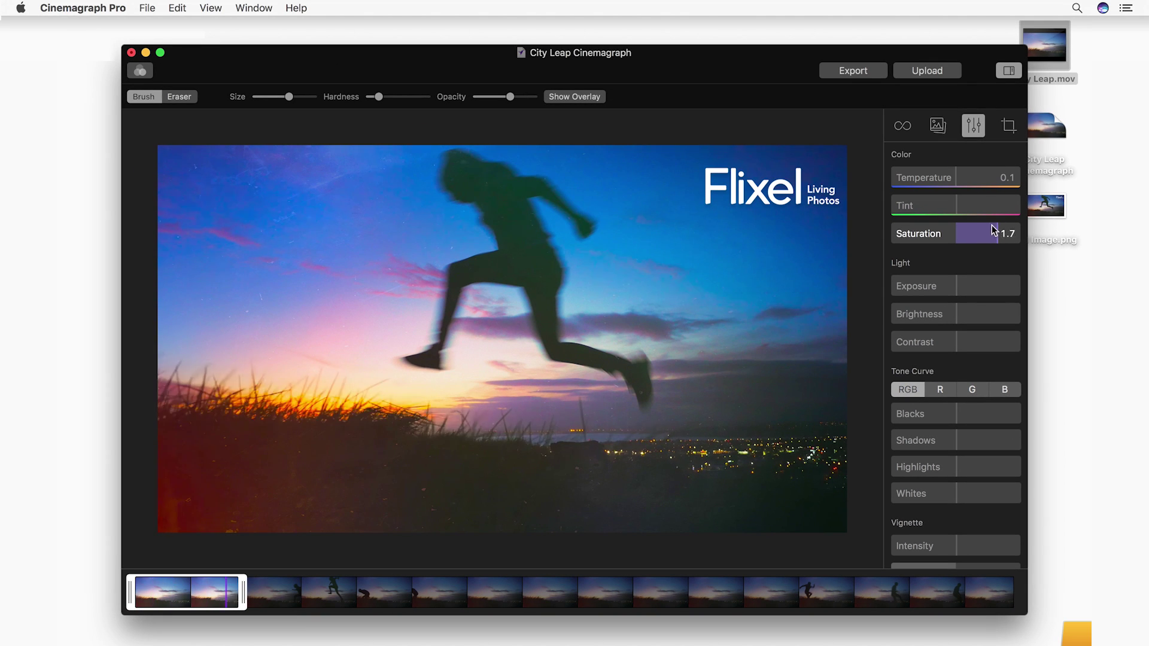
Preview the black-and-white presets from BW 1 through BW Faded 3
left_click(142, 71)
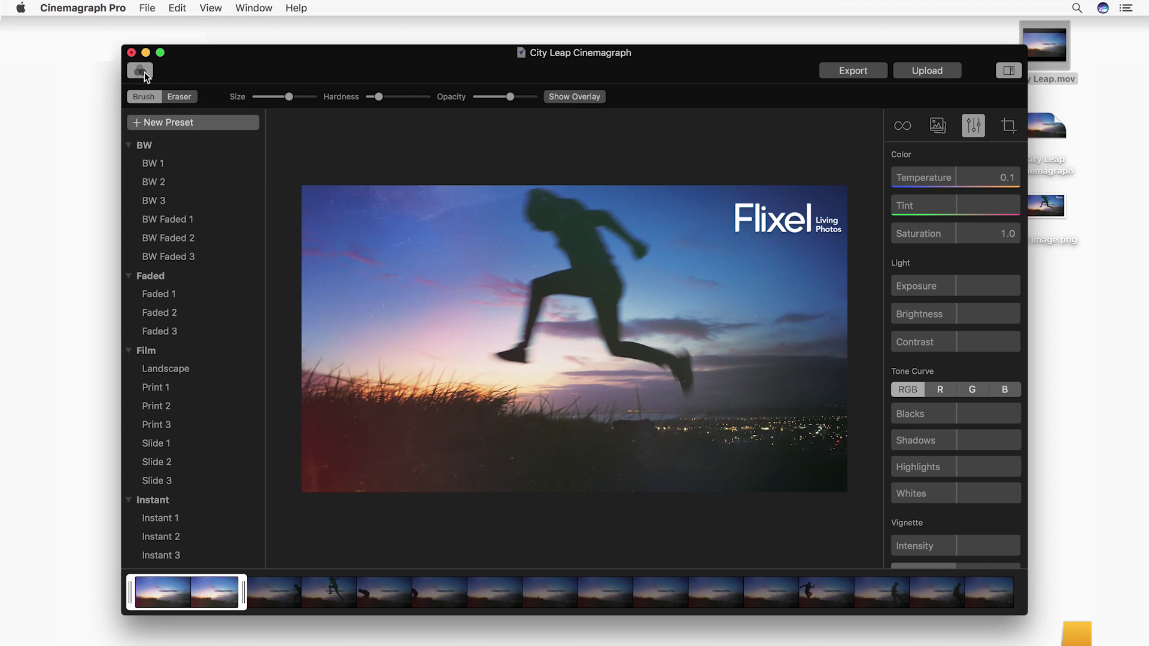
left_click(235, 164)
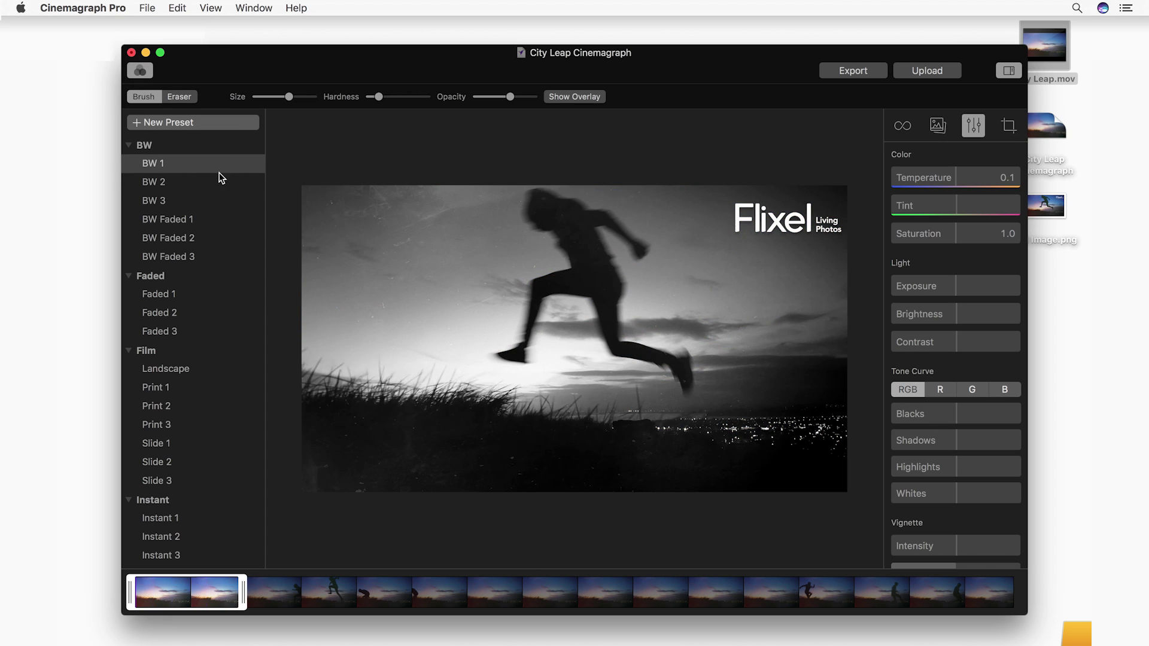
left_click(218, 180)
left_click(213, 219)
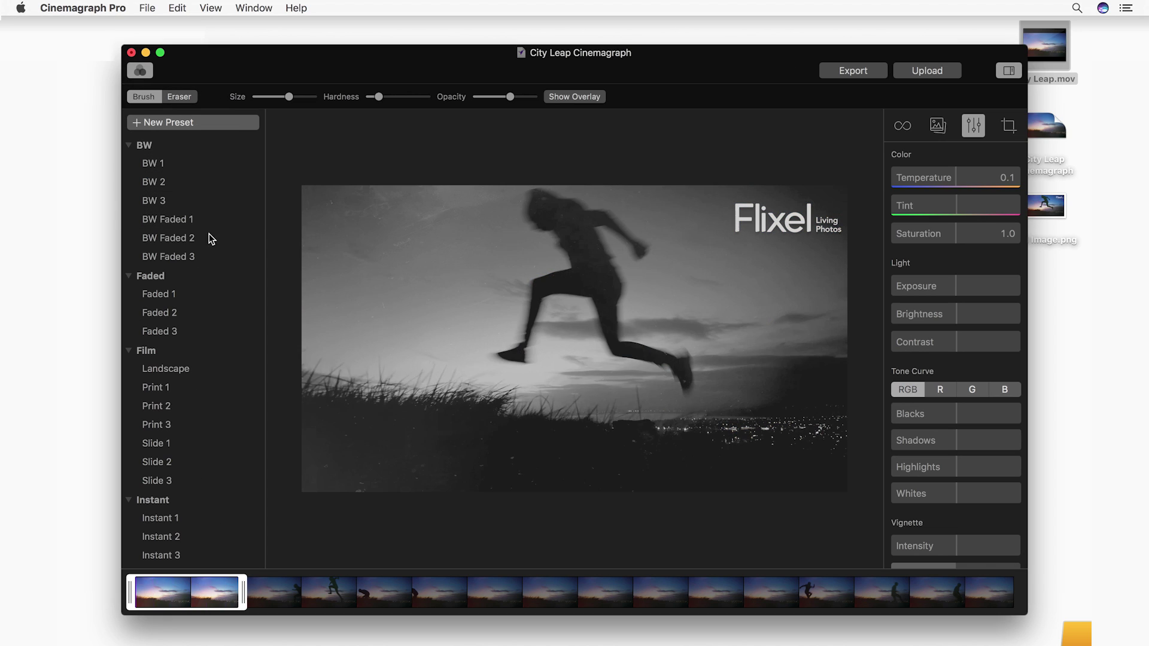
left_click(207, 257)
Settle on the Print 1 colour film preset and hide the presets sidebar
left_click(206, 265)
left_click(167, 386)
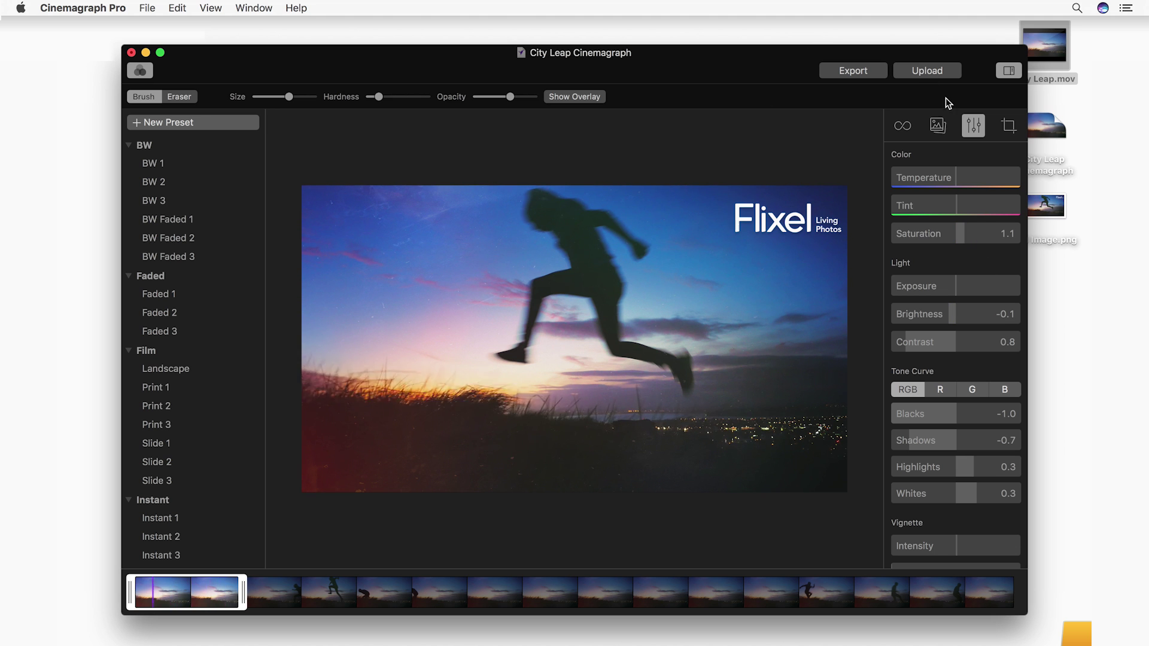
left_click(137, 67)
Try quarter-turn rotations and a horizontal flip, returning the image upright
left_click(1009, 126)
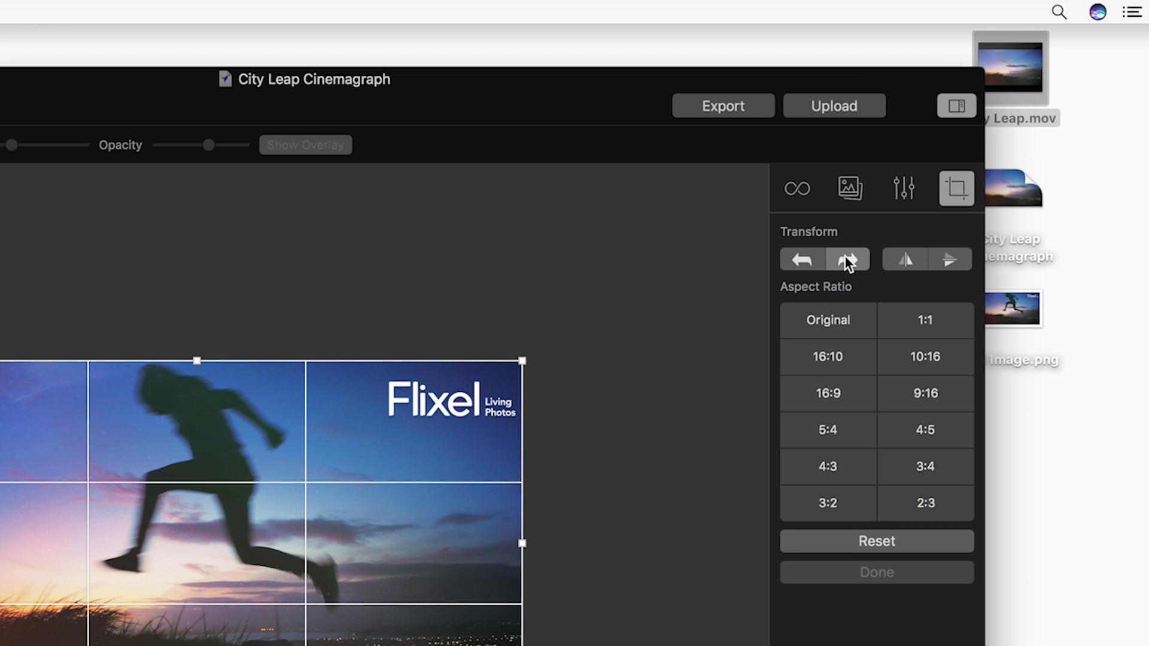
left_click(845, 255)
left_click(934, 175)
left_click(934, 176)
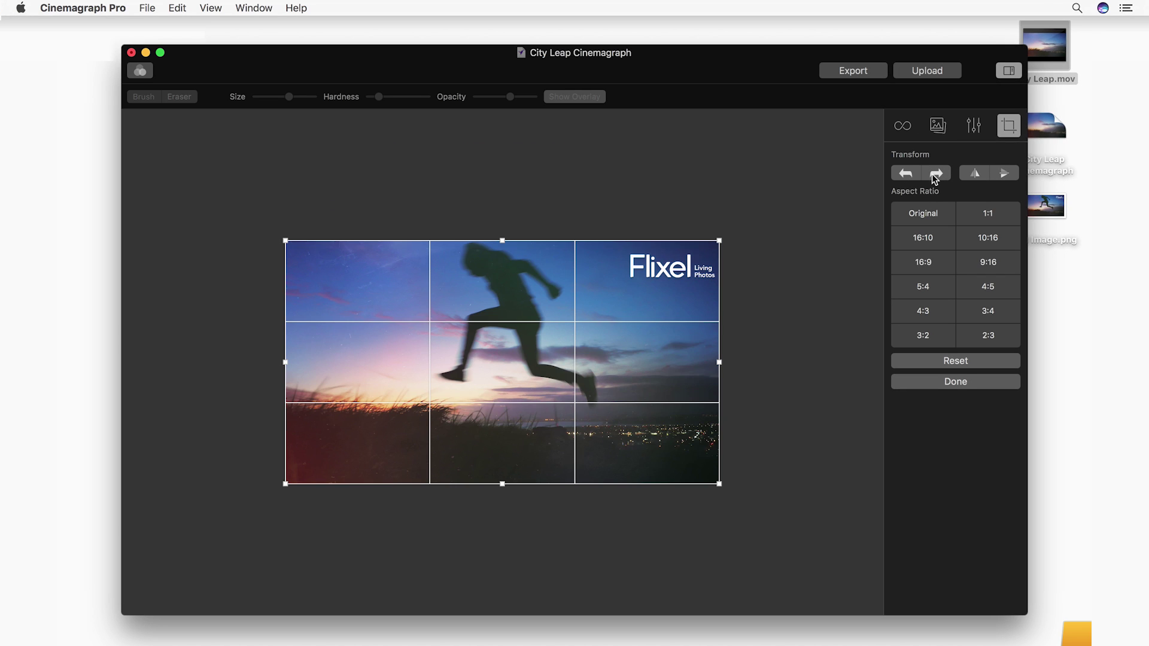
left_click(979, 173)
Try several crop aspect ratios, ending on 16:10
left_click(962, 336)
left_click(941, 311)
left_click(936, 259)
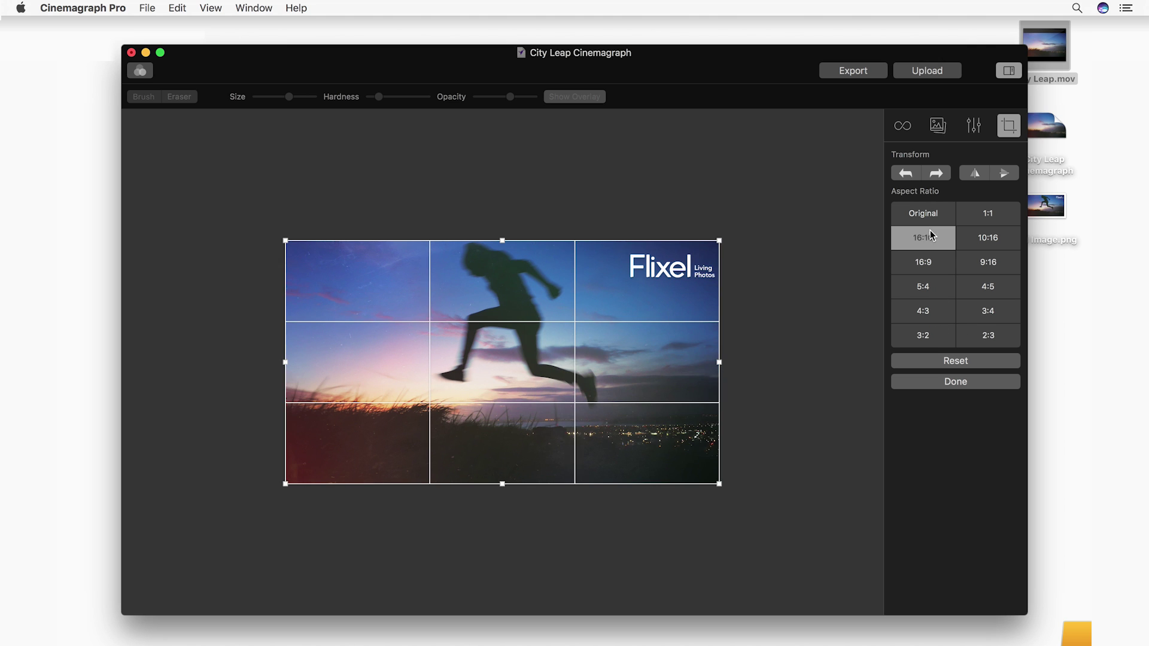
left_click(930, 238)
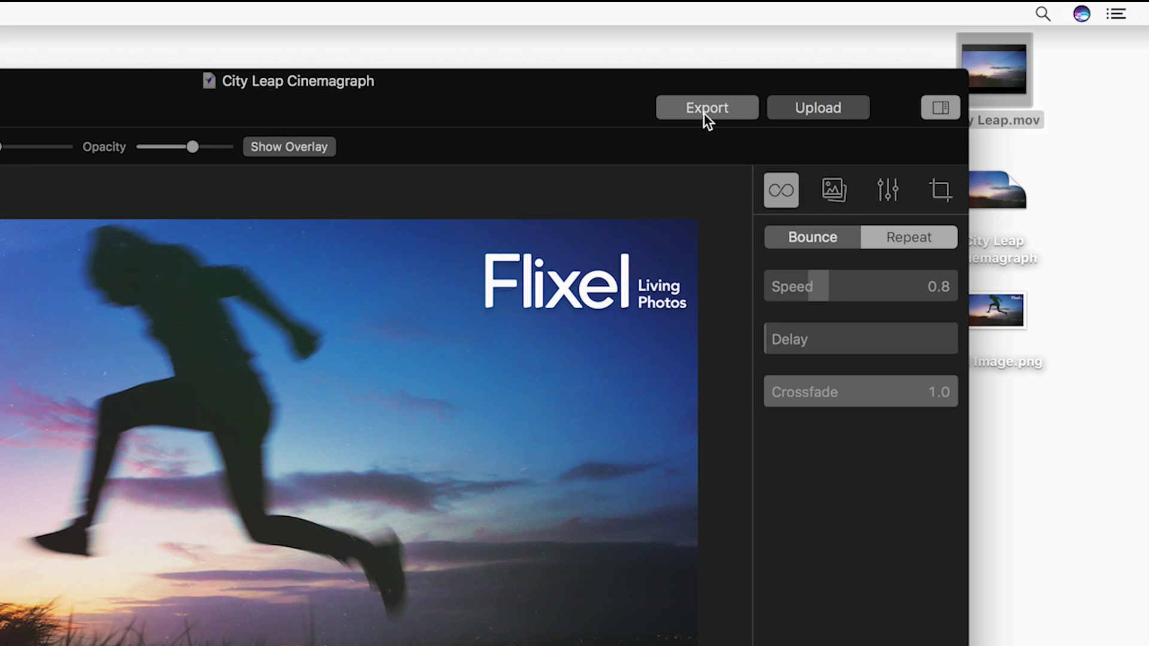
Export an H.264 MP4 with 15 repetitions to the Desktop as CityLeap_Final.mp4
left_click(704, 114)
left_click(649, 146)
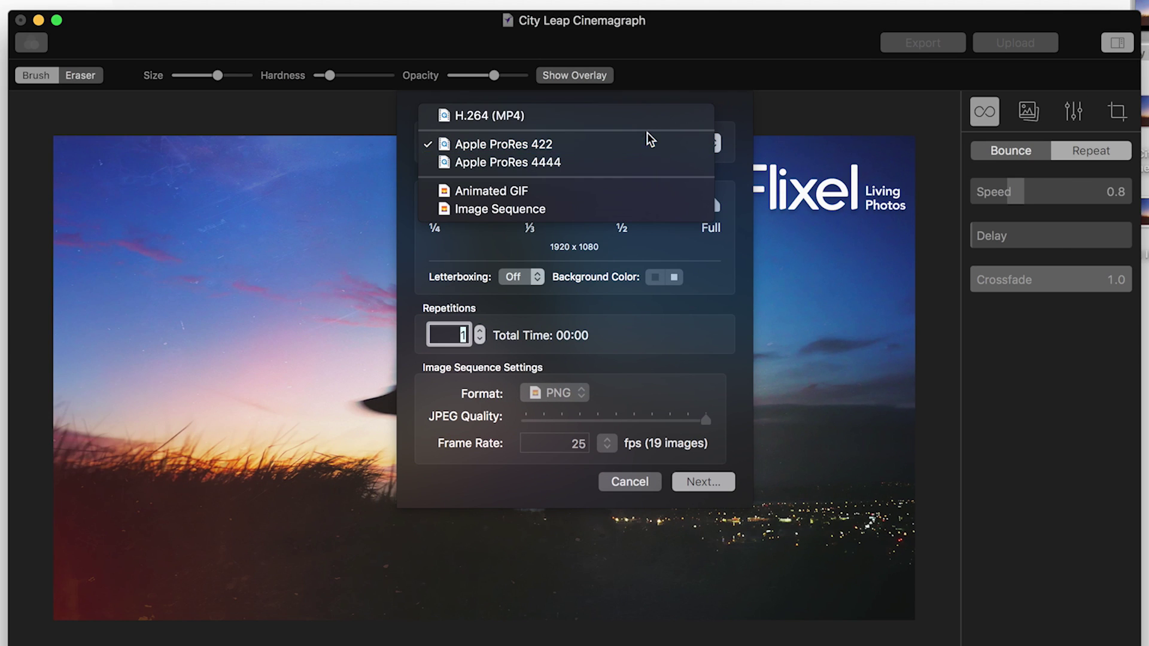
left_click(644, 115)
type("5")
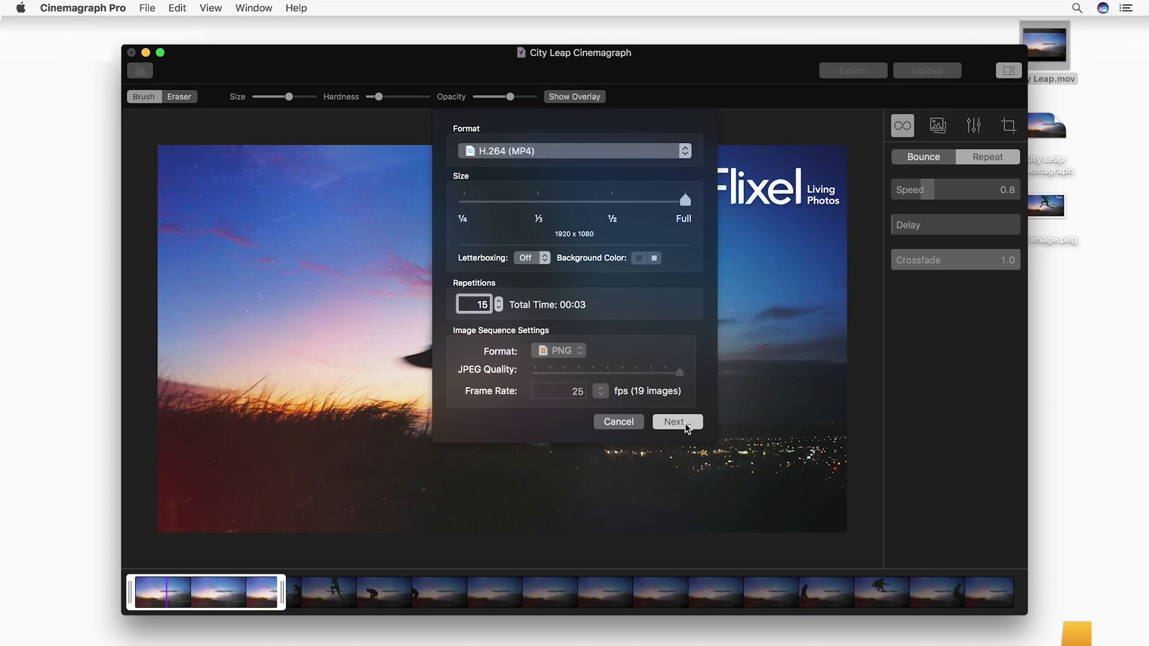
left_click(714, 485)
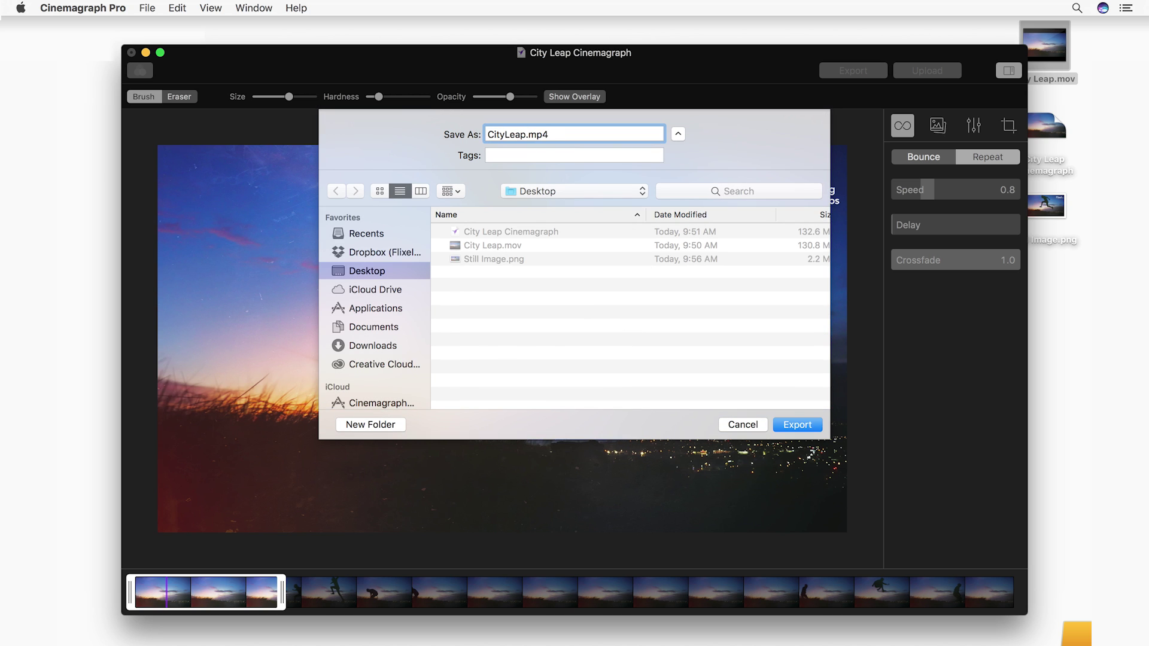
left_click(813, 428)
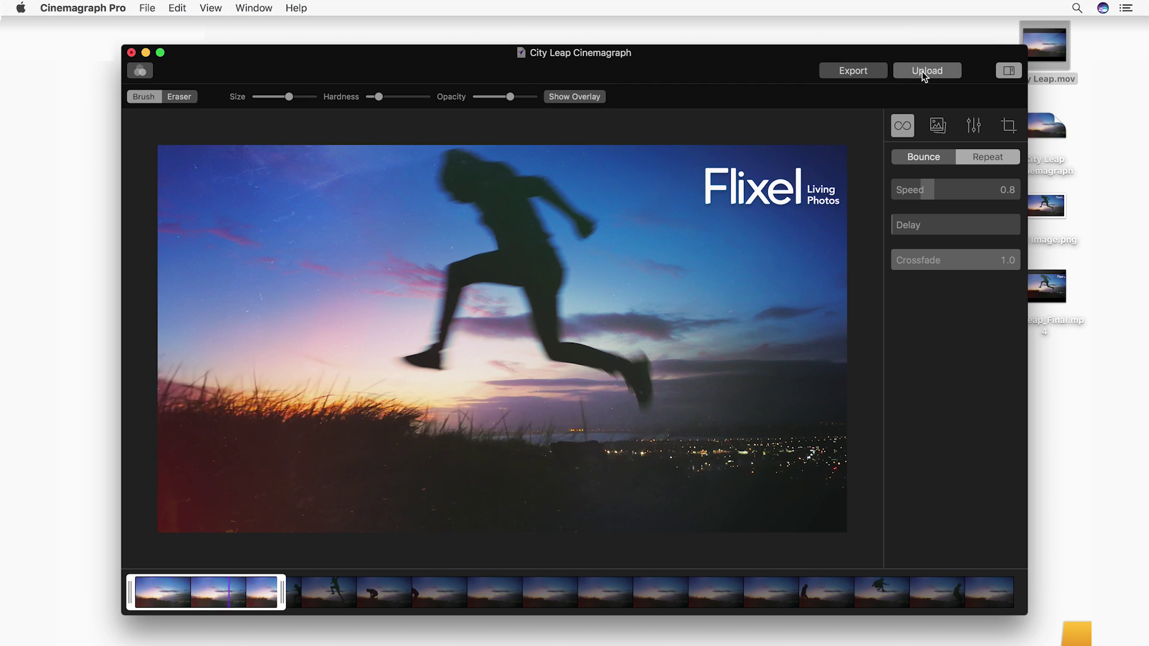
Post the cinemagraph privately to Flixel as 'City Leap Flixel' and hide the settings panel
left_click(929, 67)
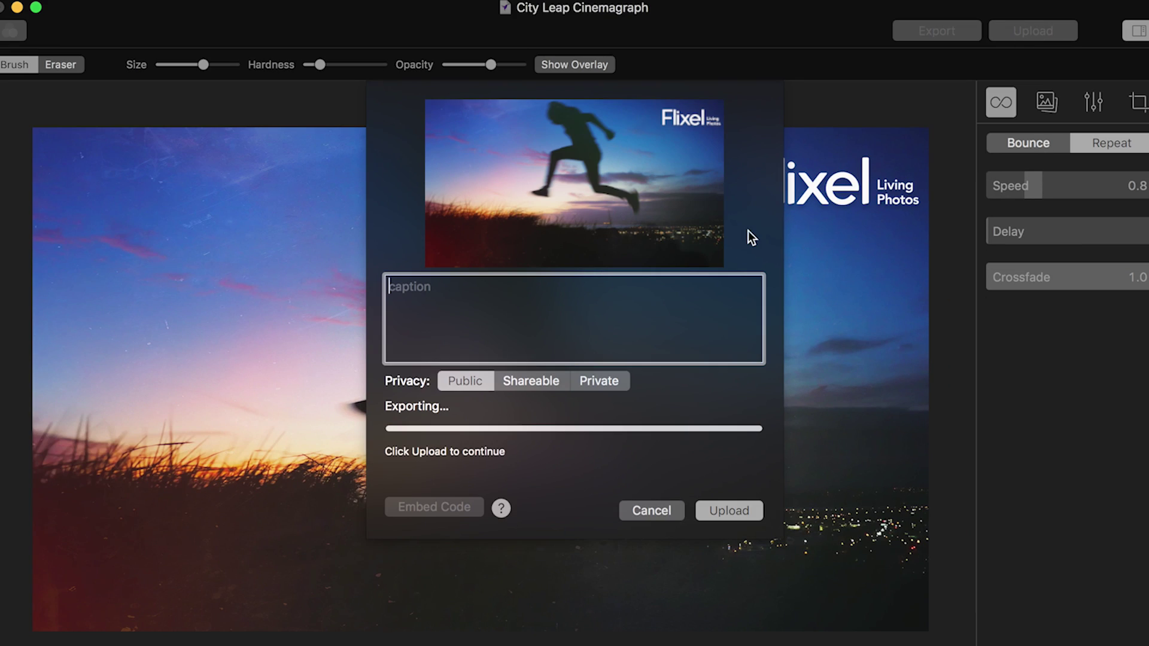
type("Ci")
type("ty Leap Flixel")
left_click(760, 513)
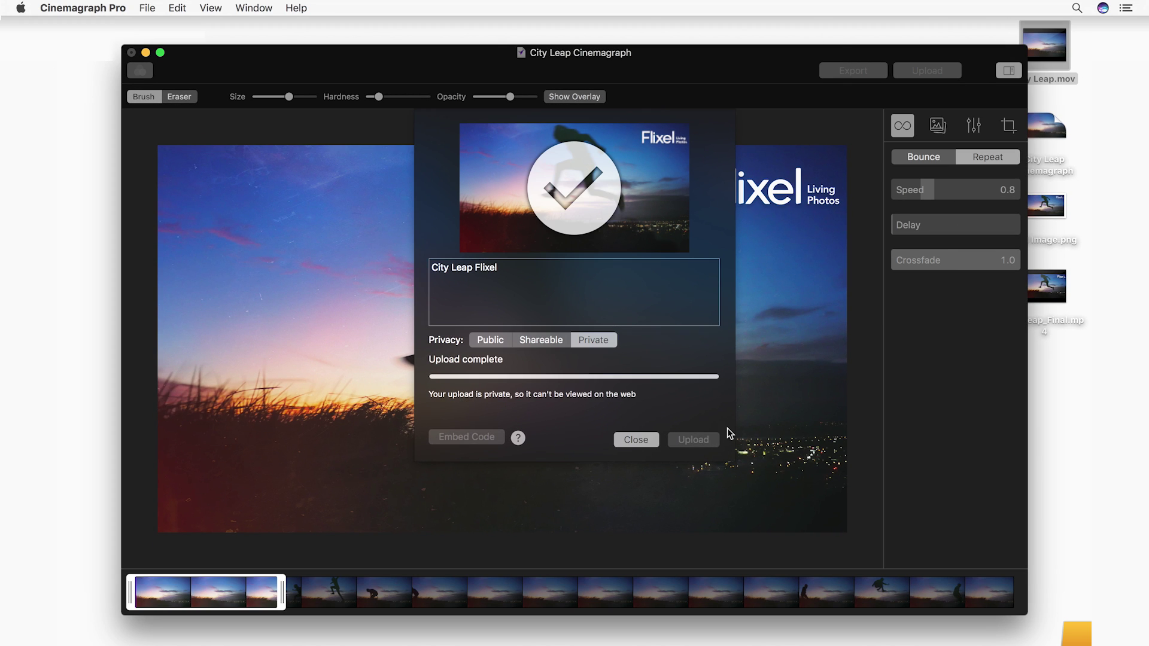
key("Return")
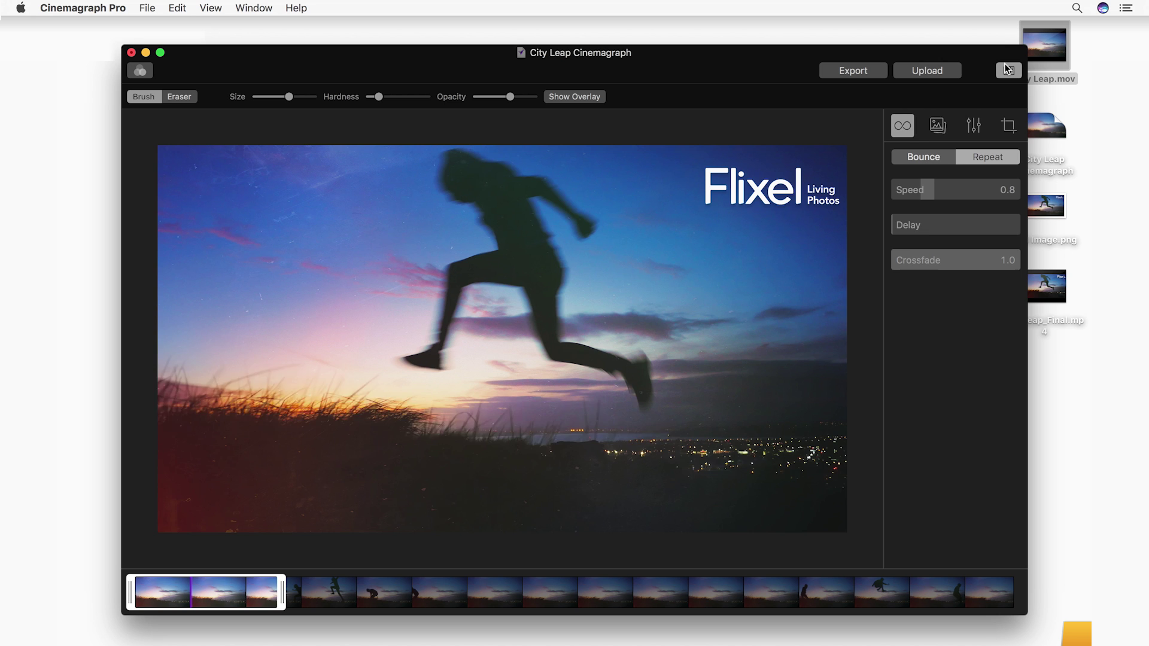
left_click(1006, 68)
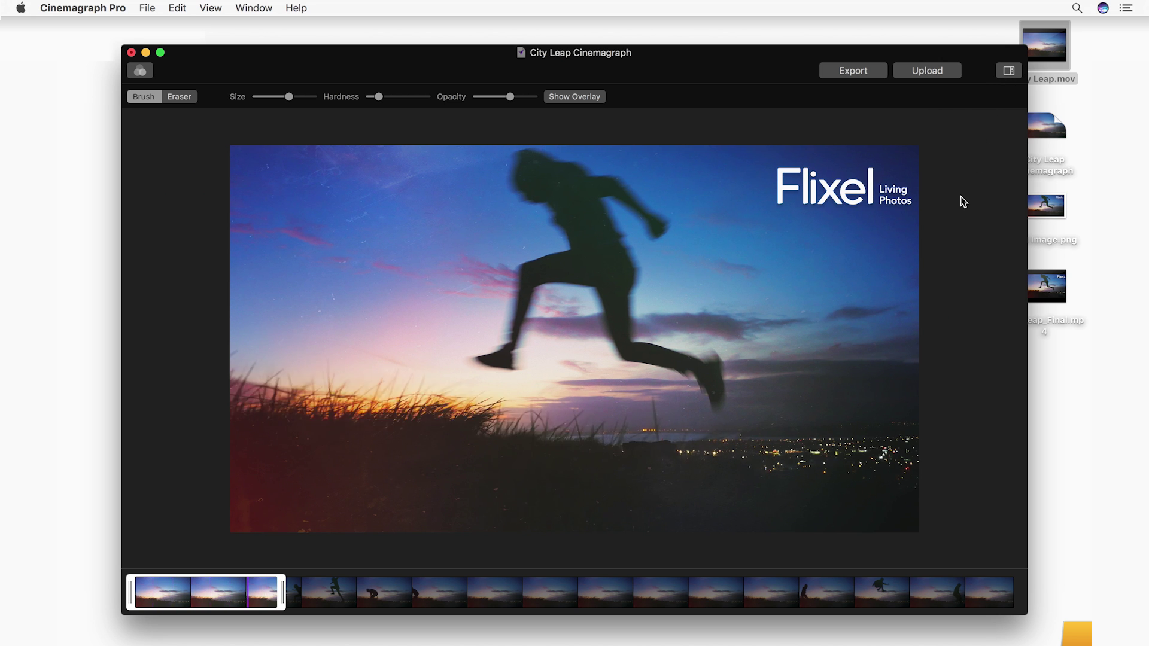